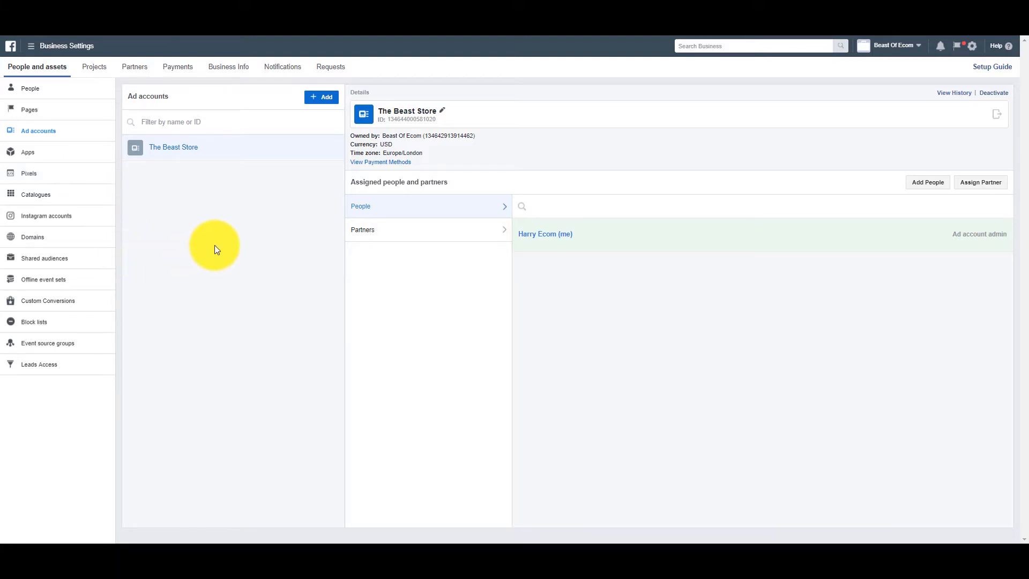
Create a new Facebook pixel named "The Beast Store Pixel" for the business.
{"action": "left_click", "coordinate": [80, 179]}
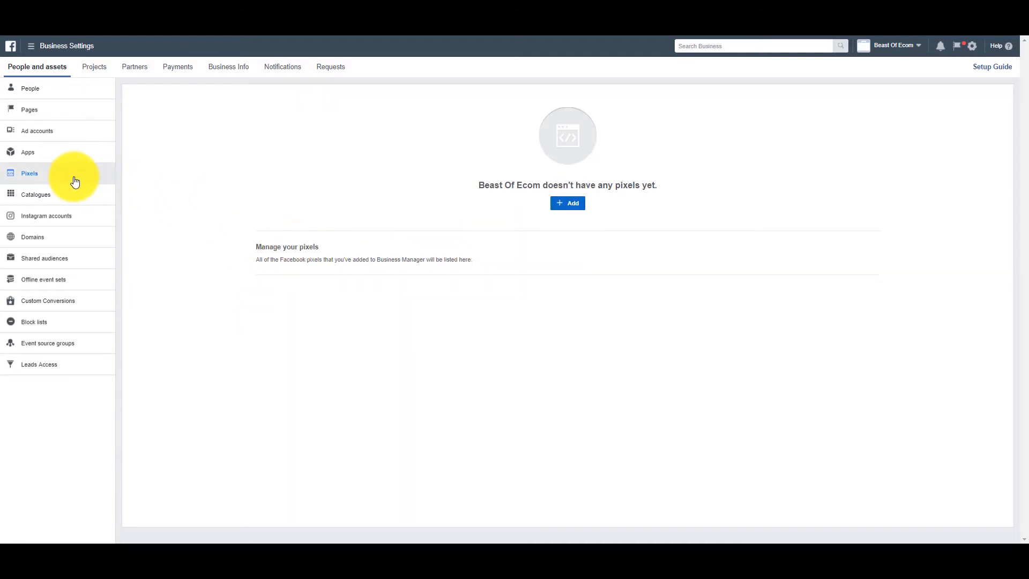
{"action": "left_click", "coordinate": [568, 204]}
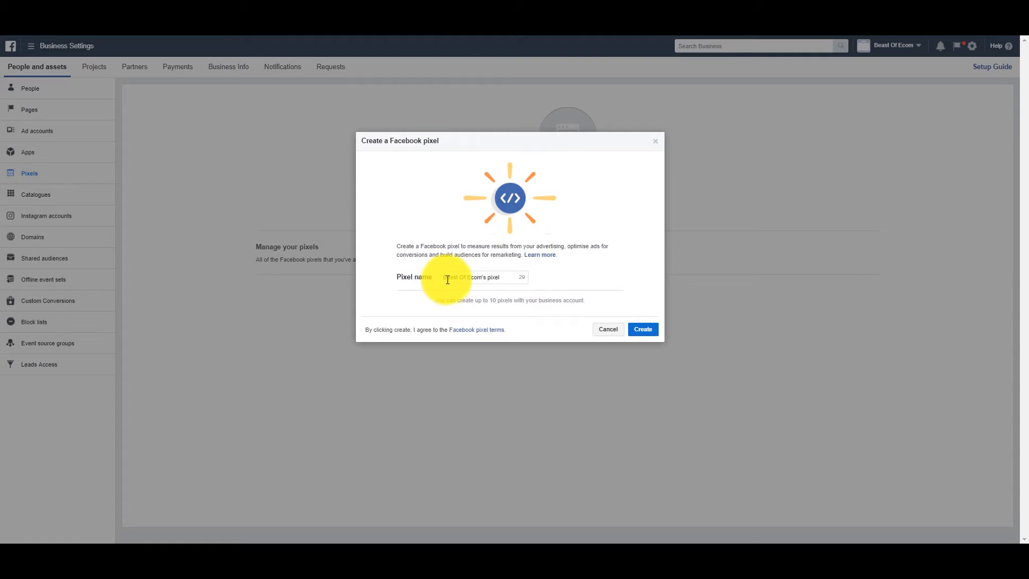
{"action": "left_click_drag", "start_coordinate": [501, 277], "coordinate": [420, 273]}
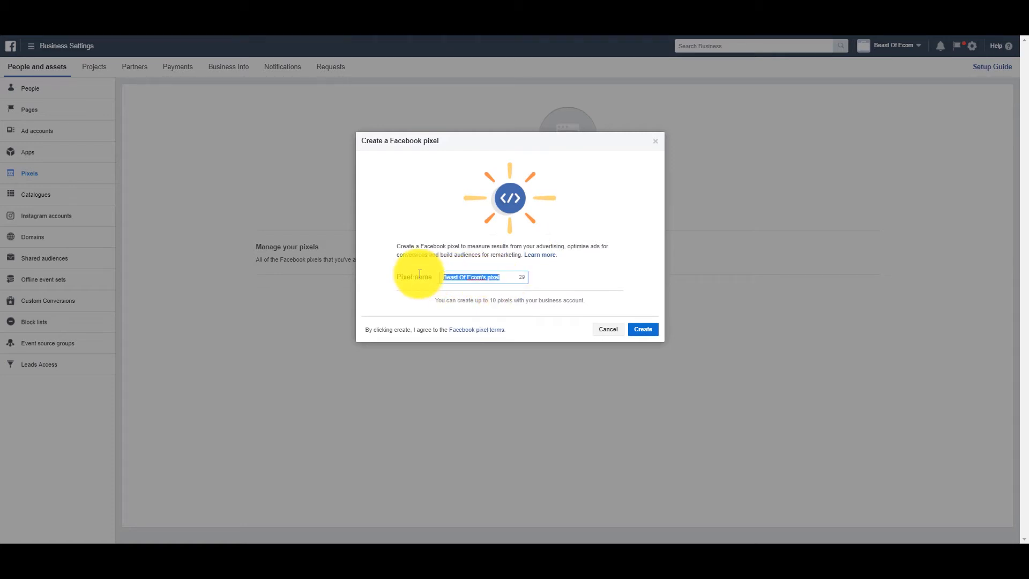
{"action": "type", "text": "The Beast store"}
{"action": "key", "text": "BackSpace"}
{"action": "key", "text": "BackSpace"}
{"action": "type", "text": "ore Pixel"}
{"action": "left_click", "coordinate": [644, 331]}
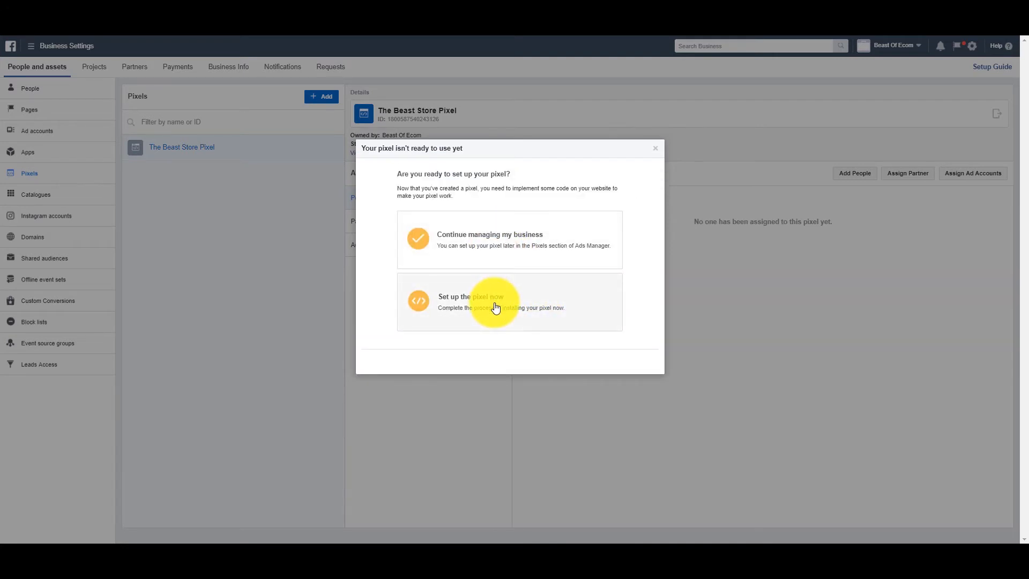
Choose to set up the pixel now and open The Beast Store Pixel in Events Manager.
{"action": "left_click", "coordinate": [495, 308]}
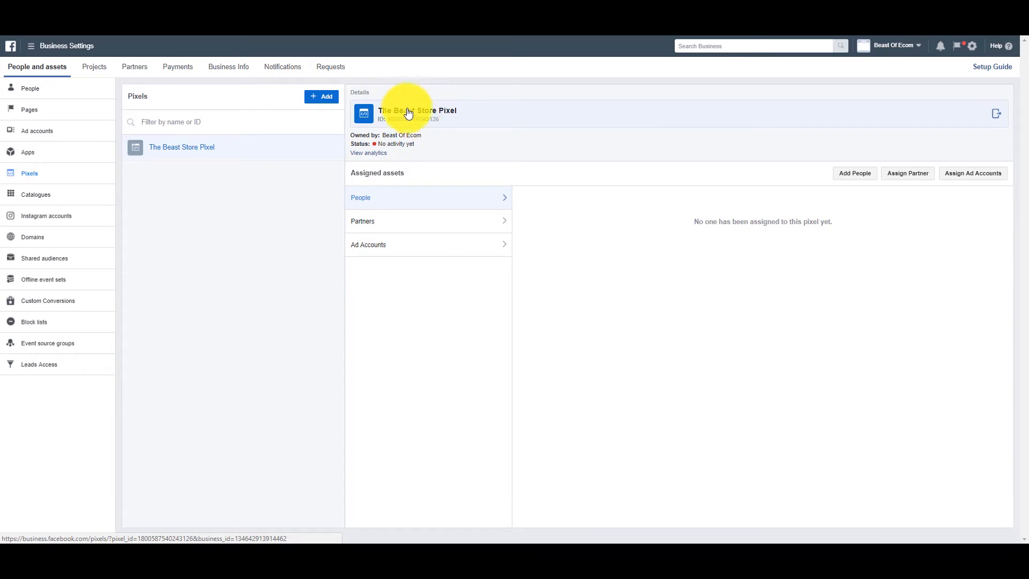
{"action": "left_click", "coordinate": [468, 115]}
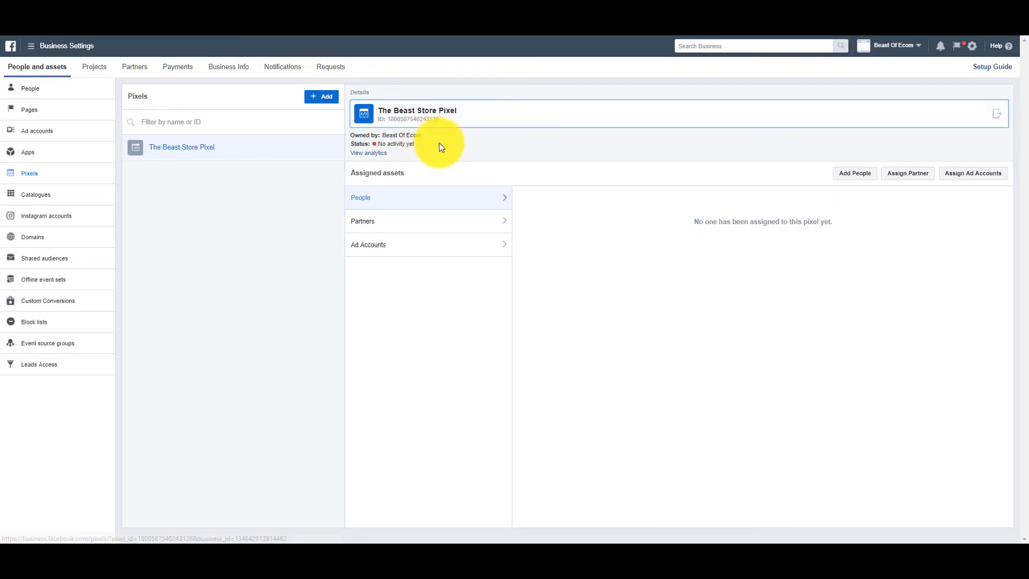
{"action": "left_click", "coordinate": [426, 125]}
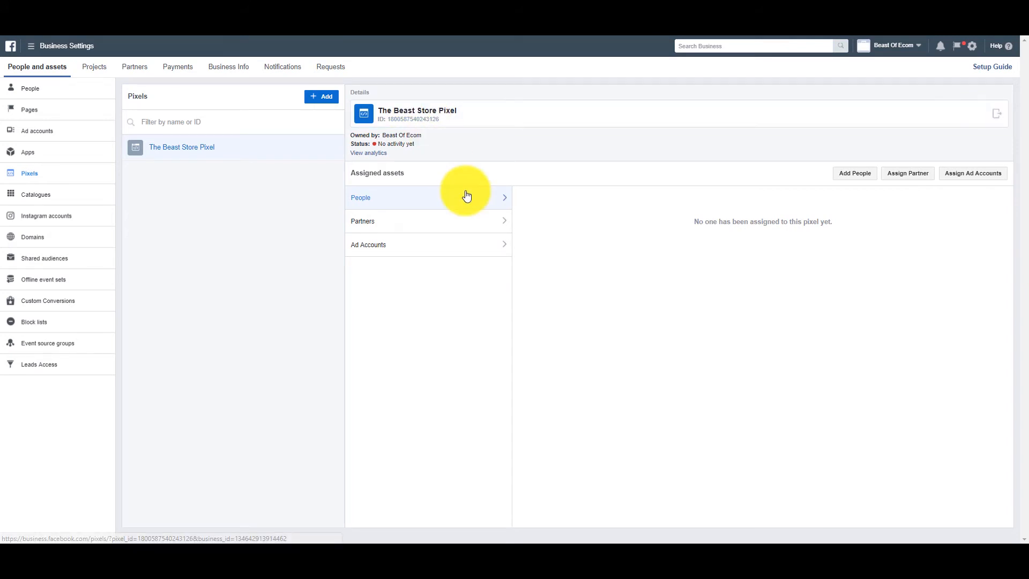
{"action": "key", "text": "ctrl+Tab"}
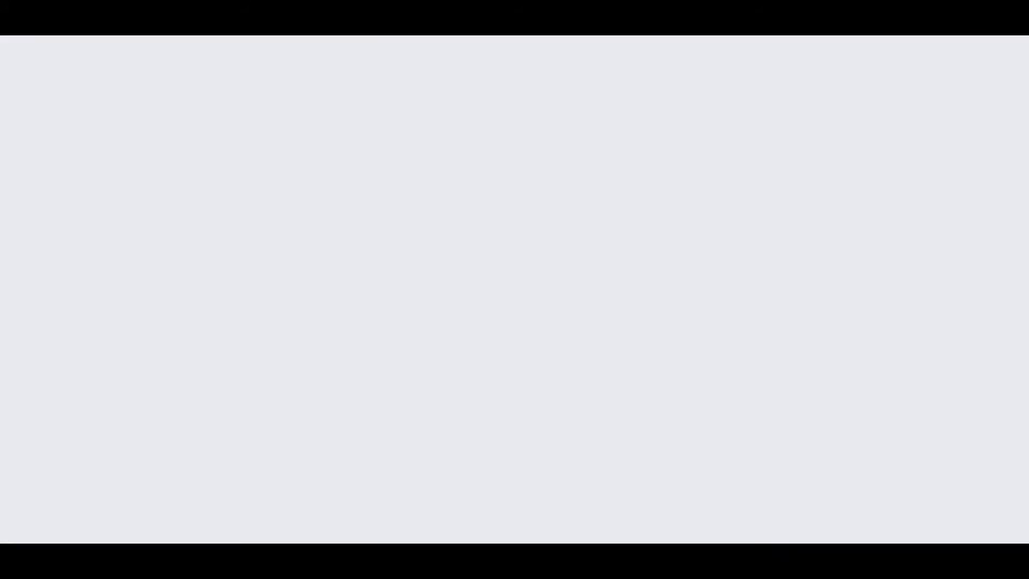
Choose an integration or tag manager as the pixel installation method, with Shopify as the partner.
{"action": "left_click", "coordinate": [489, 278]}
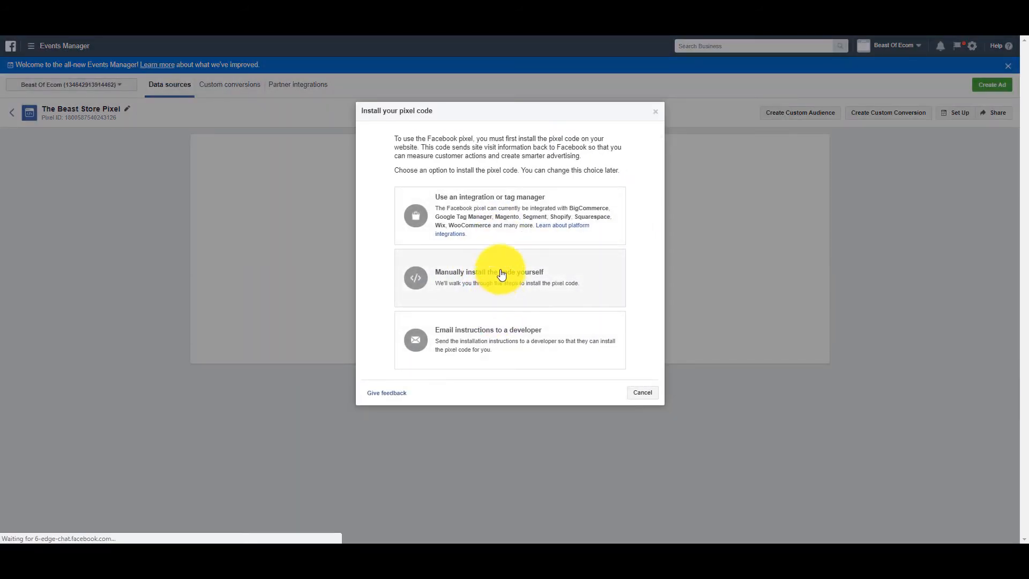
{"action": "left_click", "coordinate": [497, 211]}
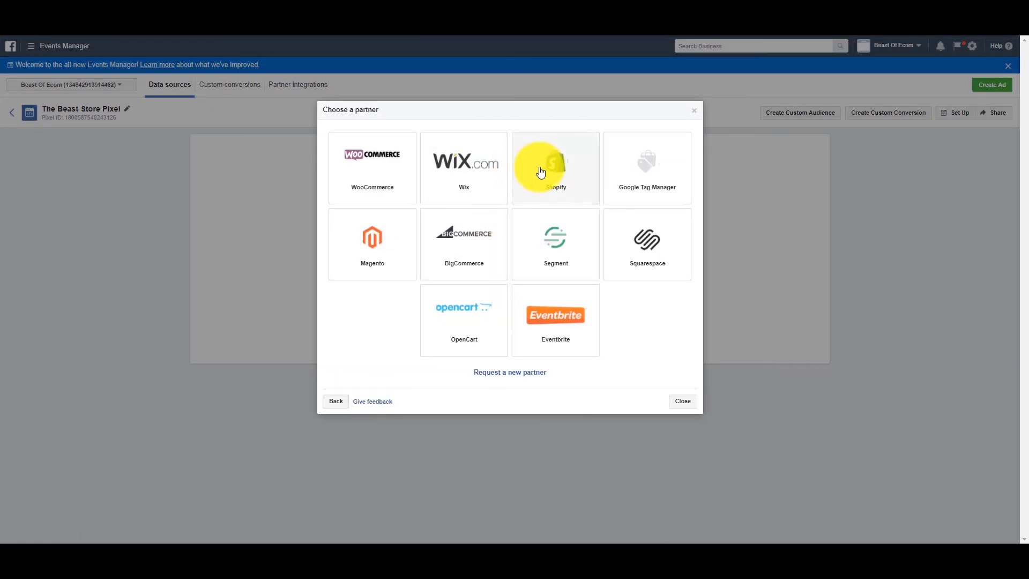
{"action": "left_click", "coordinate": [555, 171]}
{"action": "left_click", "coordinate": [379, 243]}
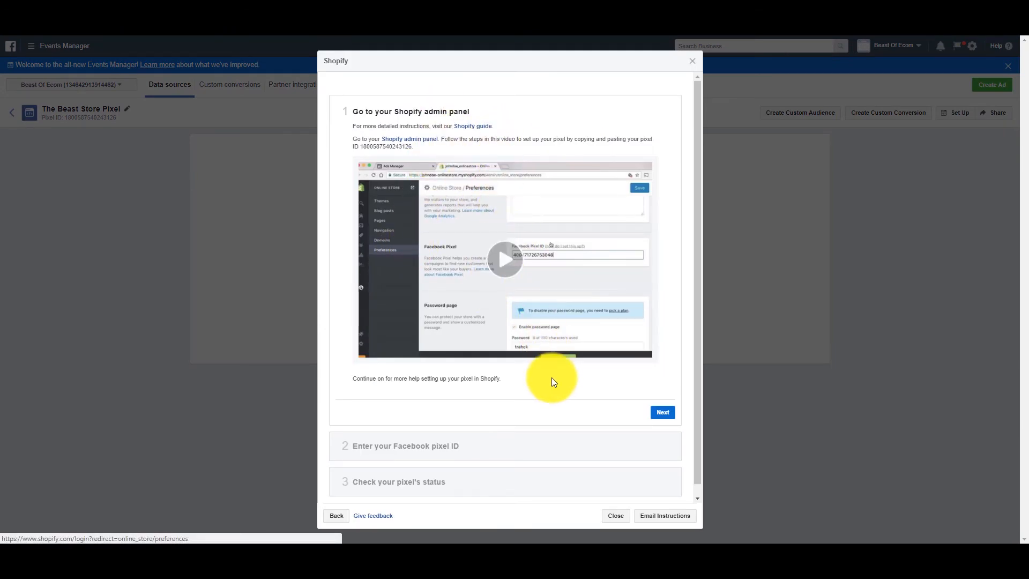
Copy the pixel ID from the Shopify setup instructions.
{"action": "scroll", "coordinate": [551, 377], "scroll_direction": "down", "scroll_amount": 1}
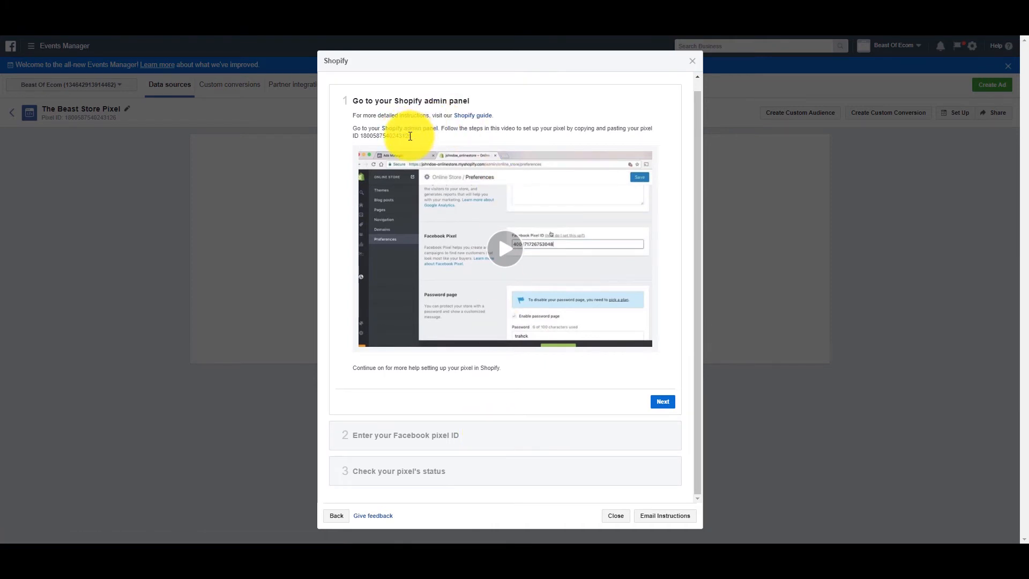
{"action": "left_click_drag", "start_coordinate": [413, 135], "coordinate": [363, 134]}
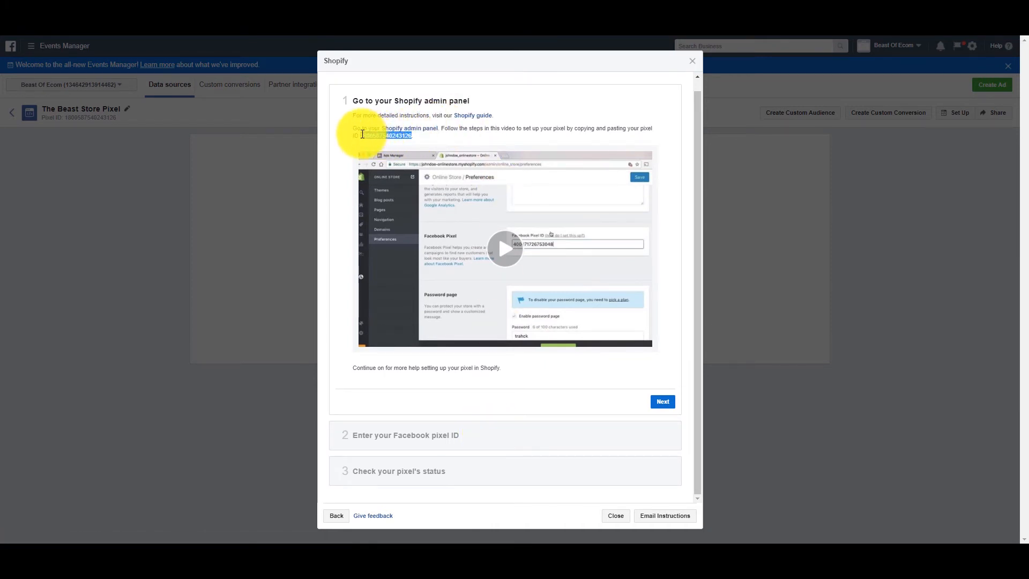
{"action": "right_click", "coordinate": [369, 138]}
{"action": "left_click", "coordinate": [387, 143]}
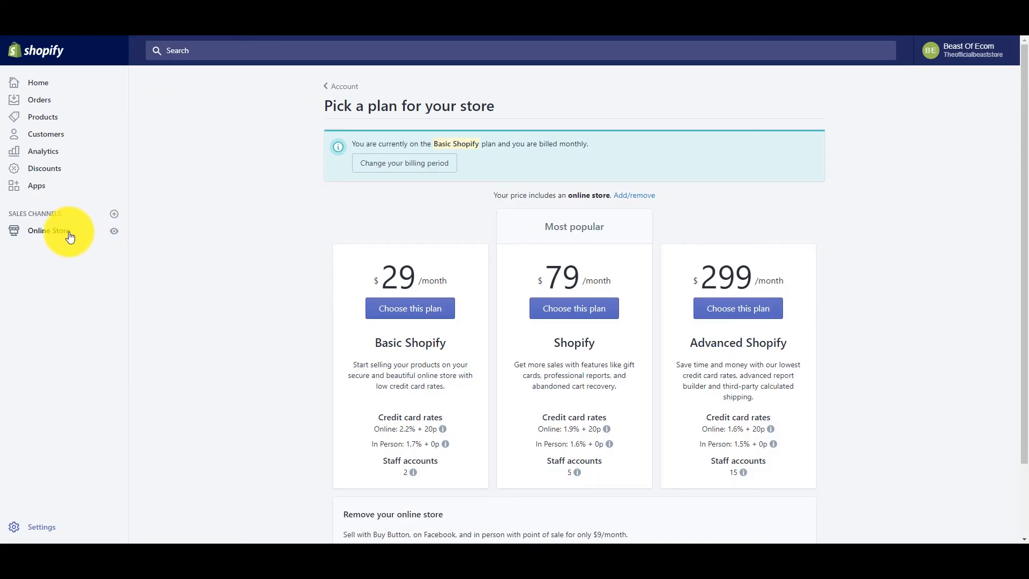
In the Shopify admin's online store preferences, paste the copied ID as the Facebook Pixel ID and save the settings.
{"action": "left_click", "coordinate": [36, 234]}
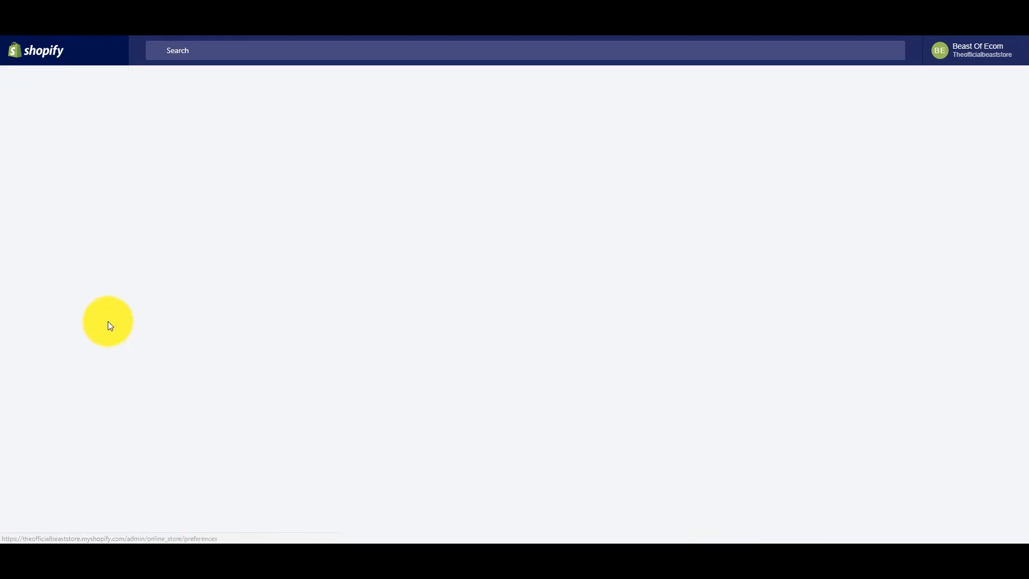
{"action": "left_click", "coordinate": [54, 322]}
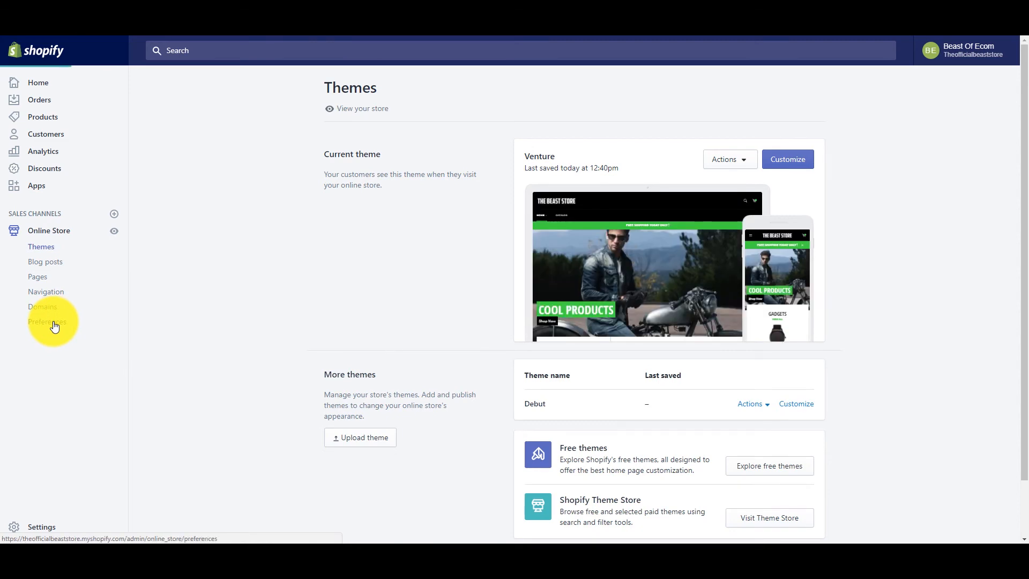
{"action": "scroll", "coordinate": [386, 321], "scroll_direction": "down", "scroll_amount": 3}
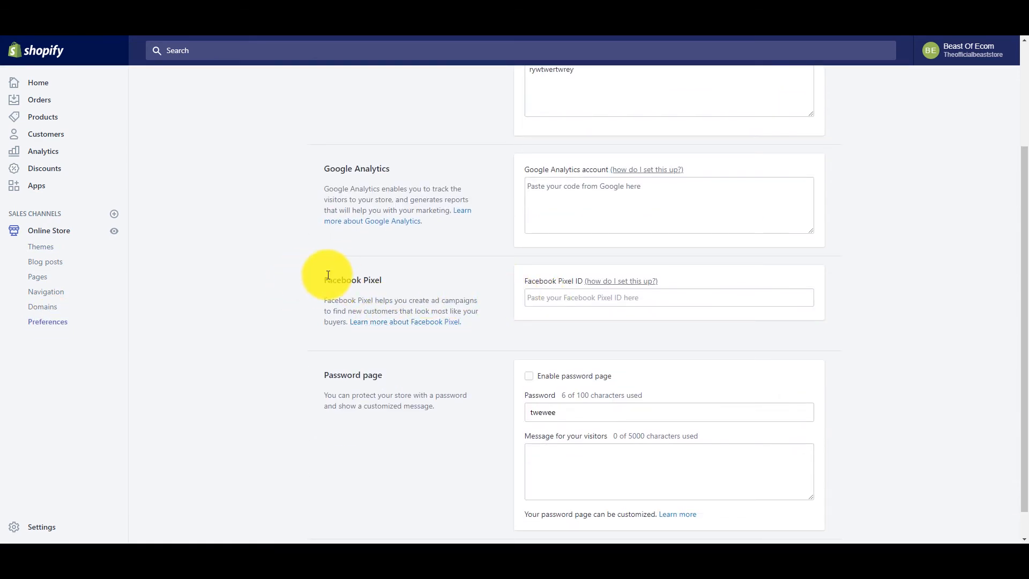
{"action": "left_click", "coordinate": [572, 304]}
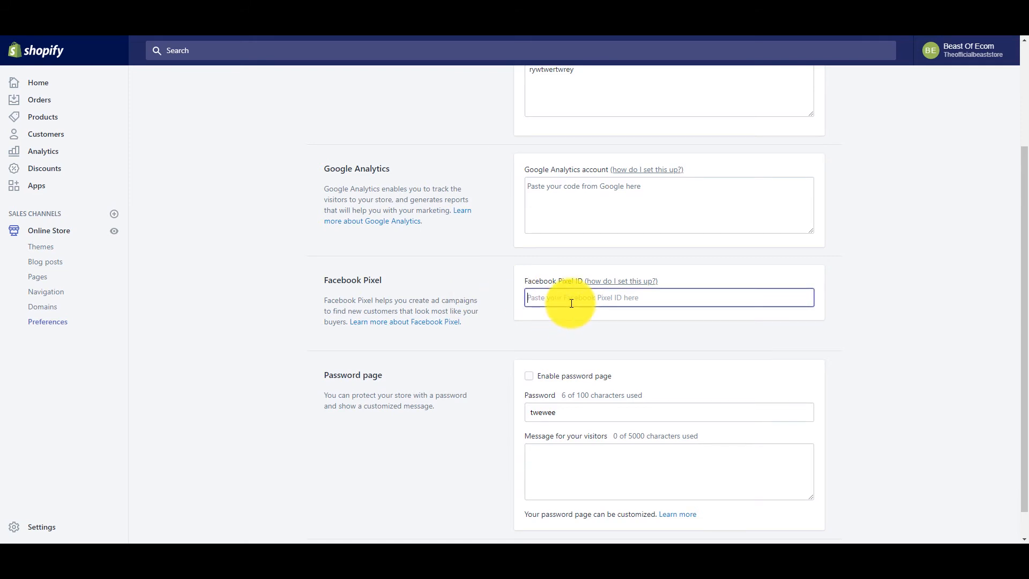
{"action": "right_click", "coordinate": [571, 303]}
{"action": "left_click", "coordinate": [596, 369]}
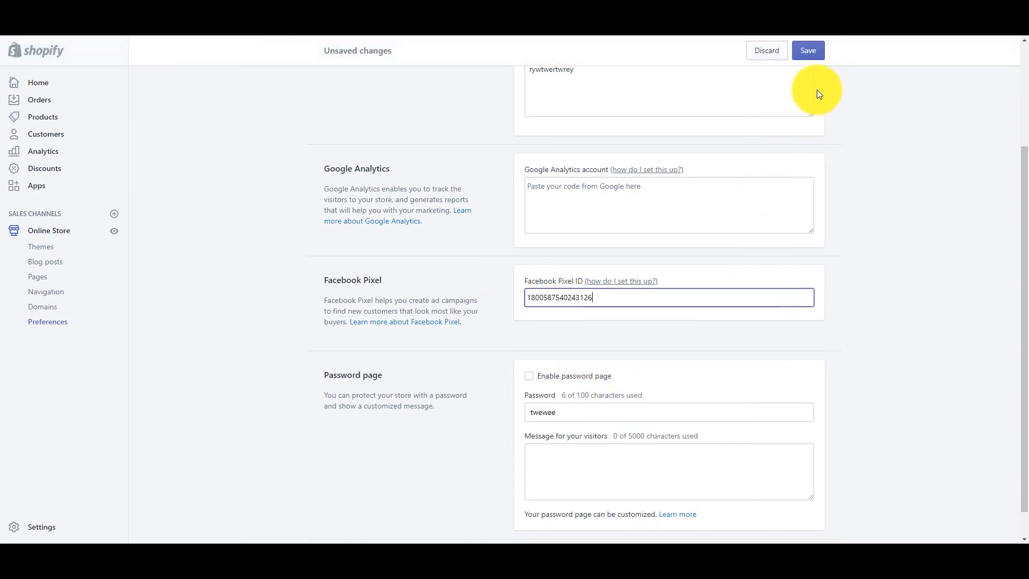
{"action": "left_click", "coordinate": [809, 54]}
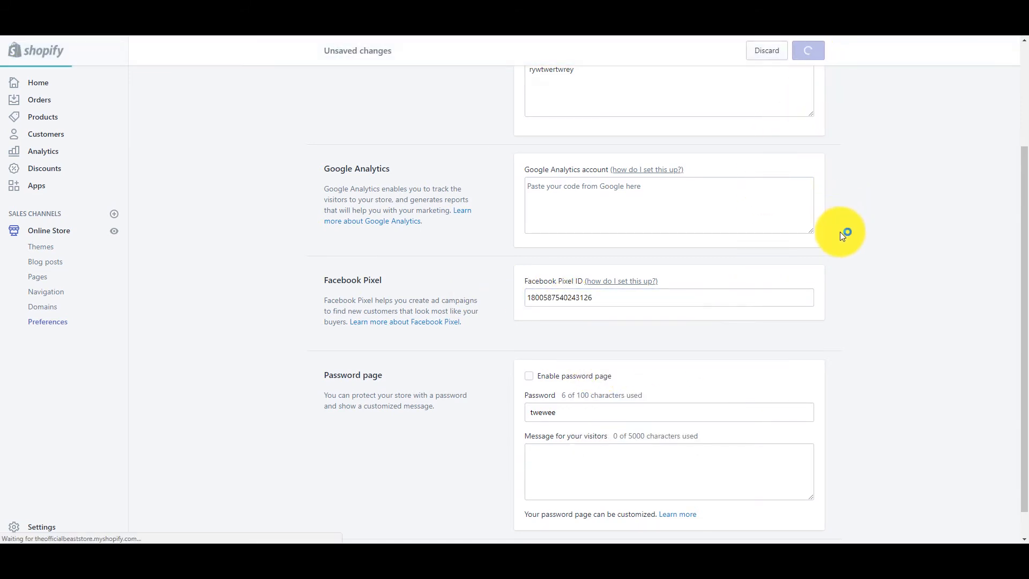
Review the saved preferences and open the home page of The Beast Store's storefront.
{"action": "scroll", "coordinate": [861, 307], "scroll_direction": "down", "scroll_amount": 3}
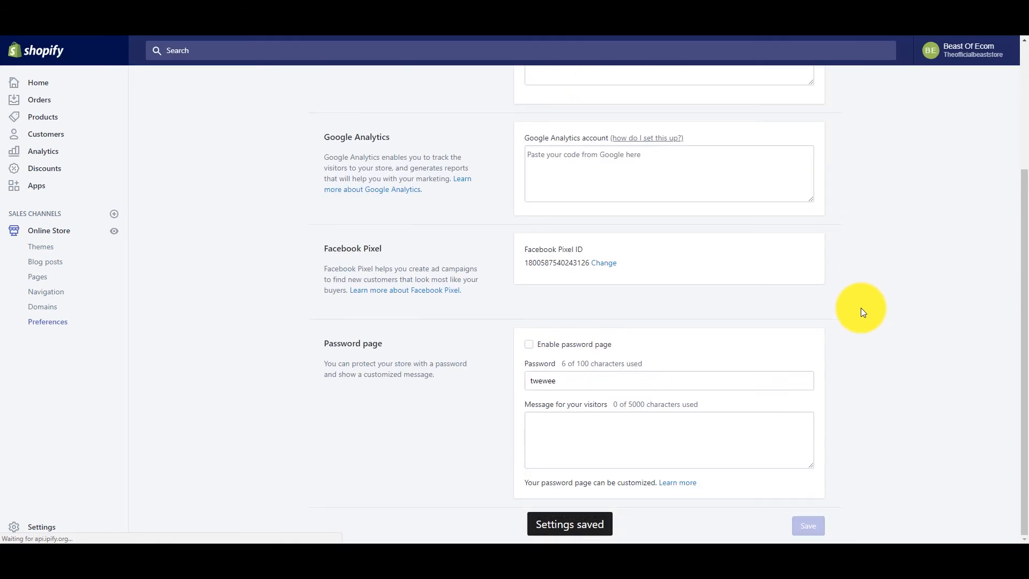
{"action": "scroll", "coordinate": [861, 308], "scroll_direction": "up", "scroll_amount": 3}
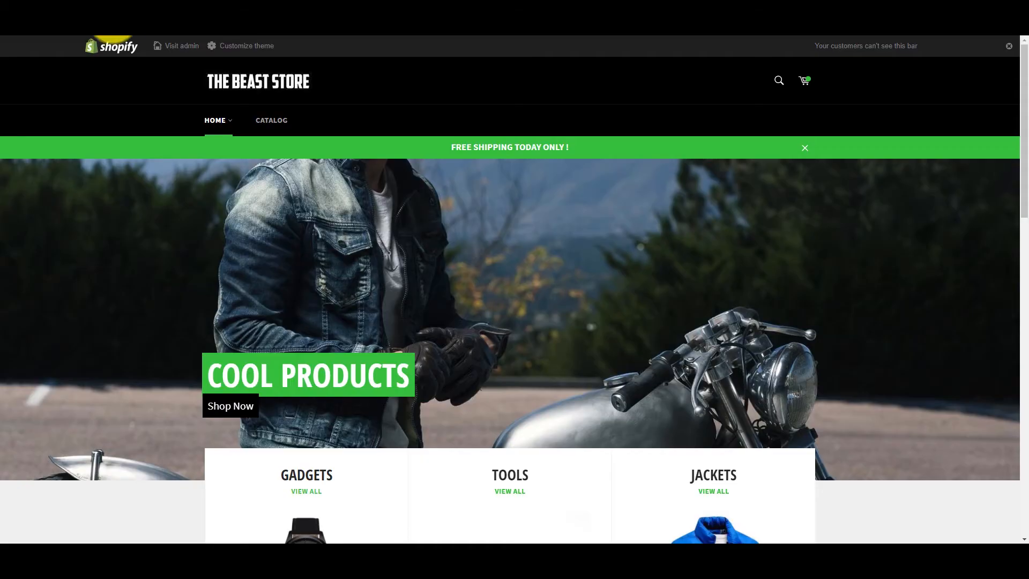
{"action": "left_click", "coordinate": [250, 81]}
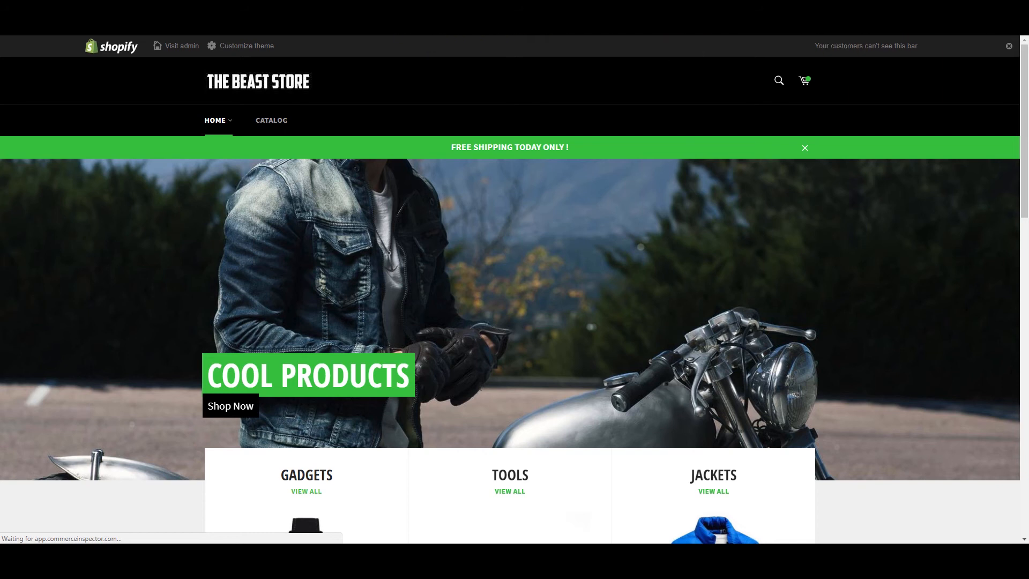
Search Google for "facebook pixel helper" in a new browser tab and open the Chrome Web Store result.
{"action": "key", "text": "ctrl+t"}
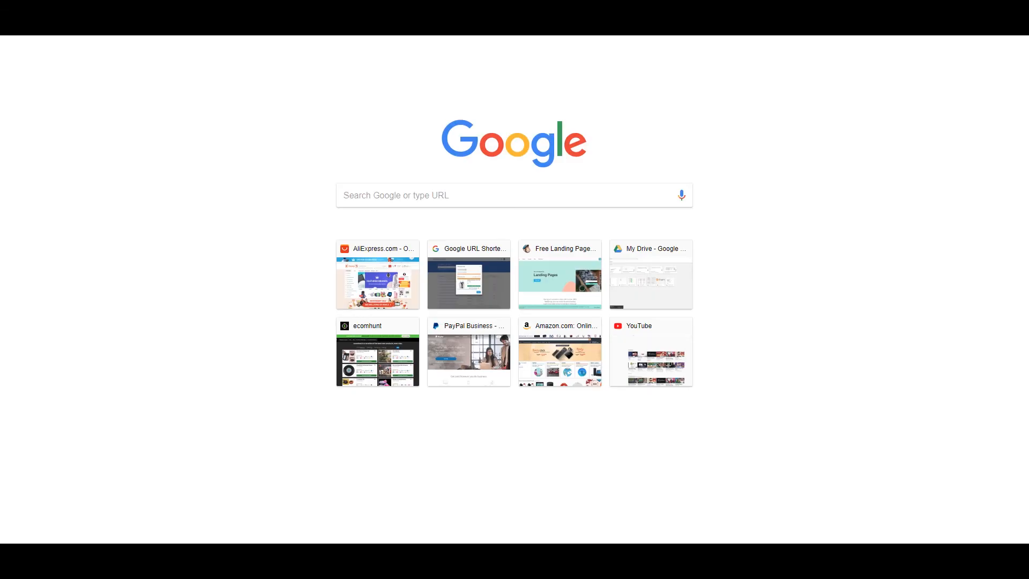
{"action": "type", "text": "goog"}
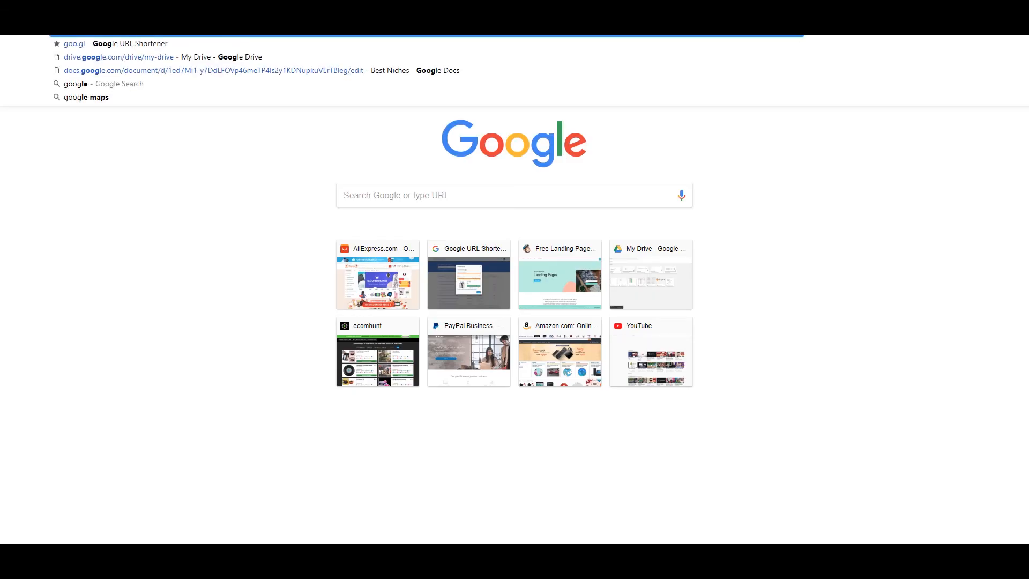
{"action": "left_click", "coordinate": [472, 194]}
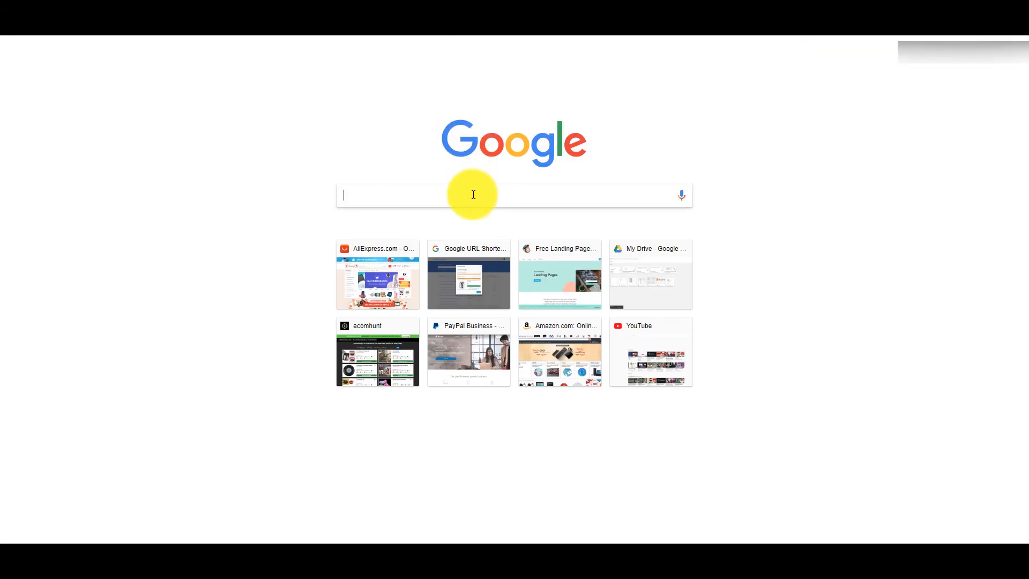
{"action": "type", "text": "facebook p"}
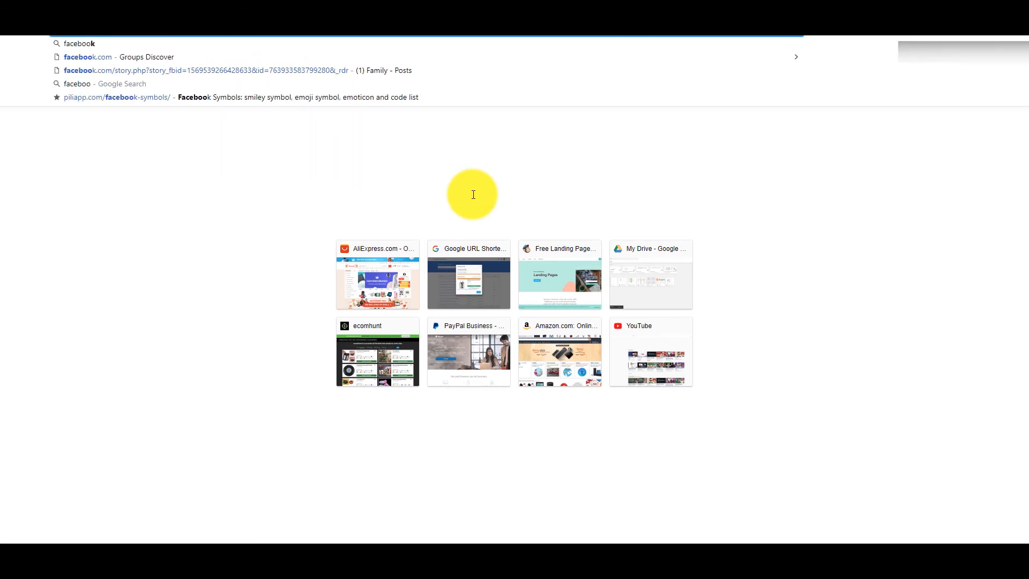
{"action": "type", "text": "ixel h"}
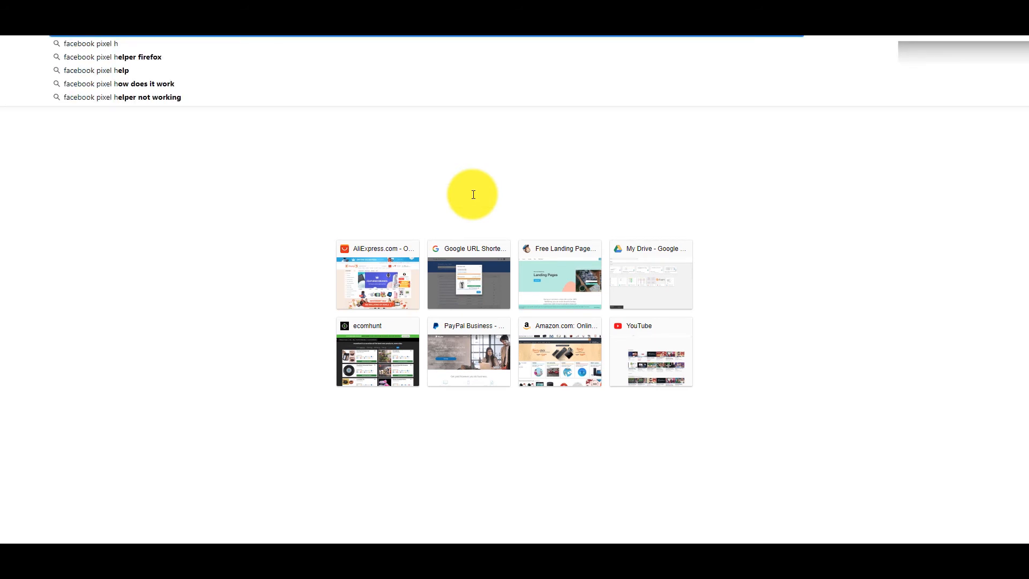
{"action": "type", "text": "elper"}
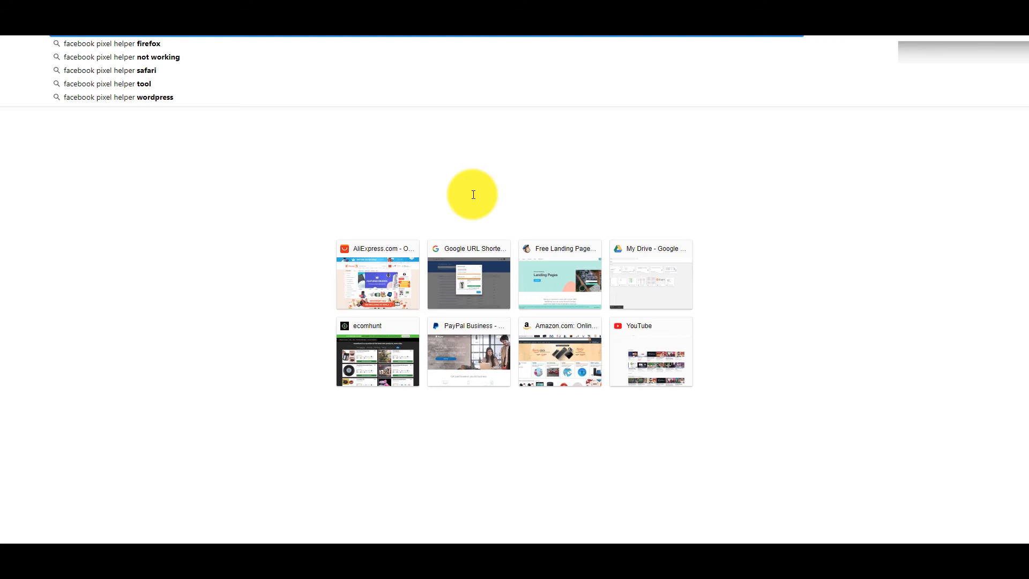
{"action": "key", "text": "Return"}
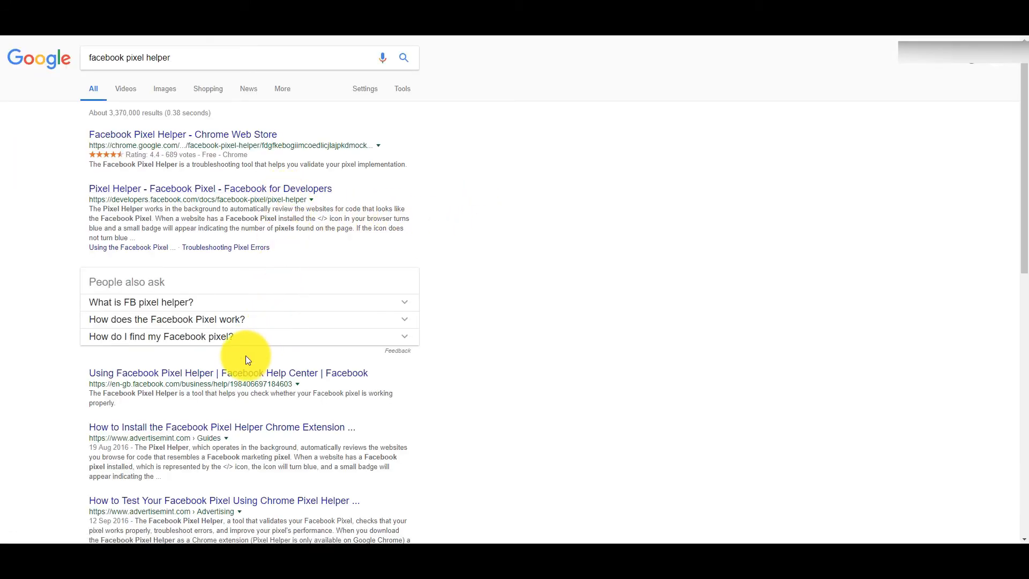
{"action": "left_click", "coordinate": [223, 138]}
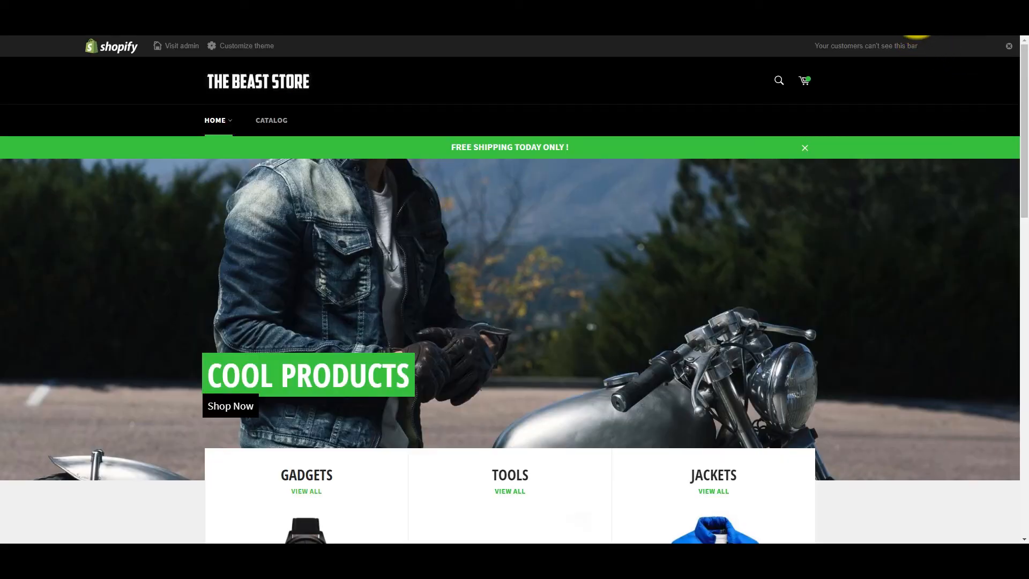
Inspect the PageView event on the storefront home page with Facebook Pixel Helper, and open the Jackets collection.
{"action": "left_click", "coordinate": [917, 26]}
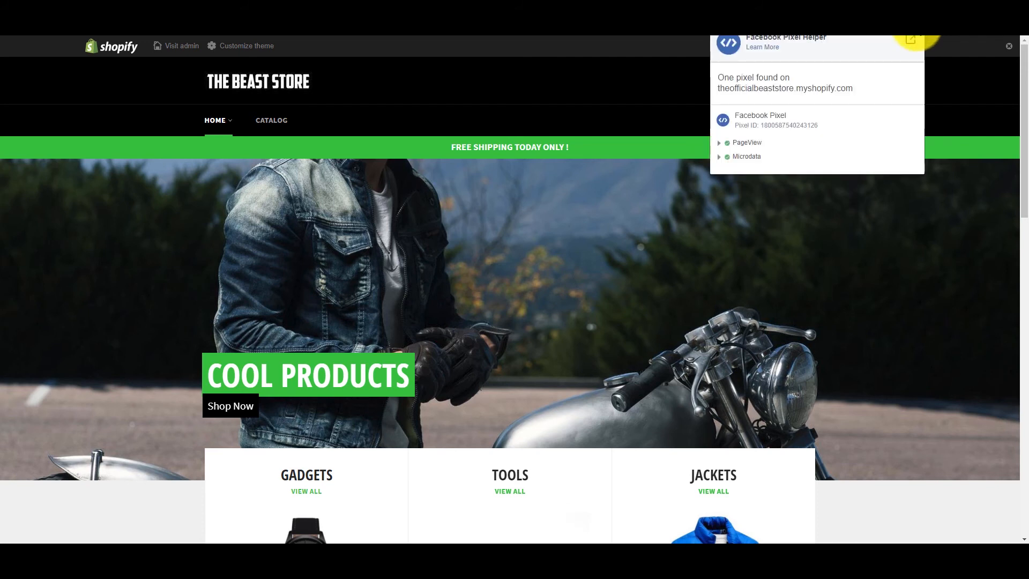
{"action": "left_click", "coordinate": [719, 145]}
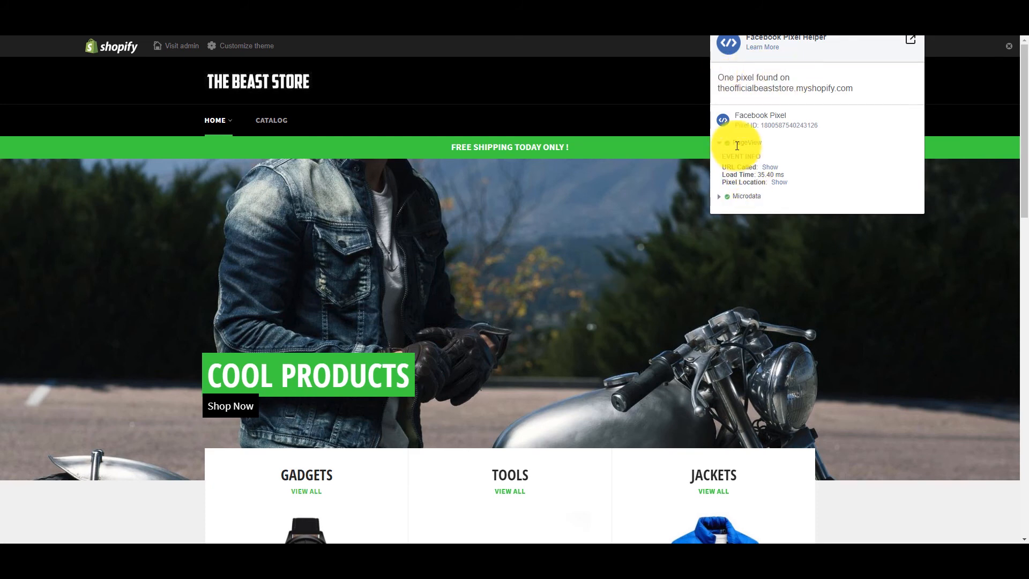
{"action": "scroll", "coordinate": [714, 293], "scroll_direction": "down", "scroll_amount": 4}
{"action": "left_click", "coordinate": [714, 378]}
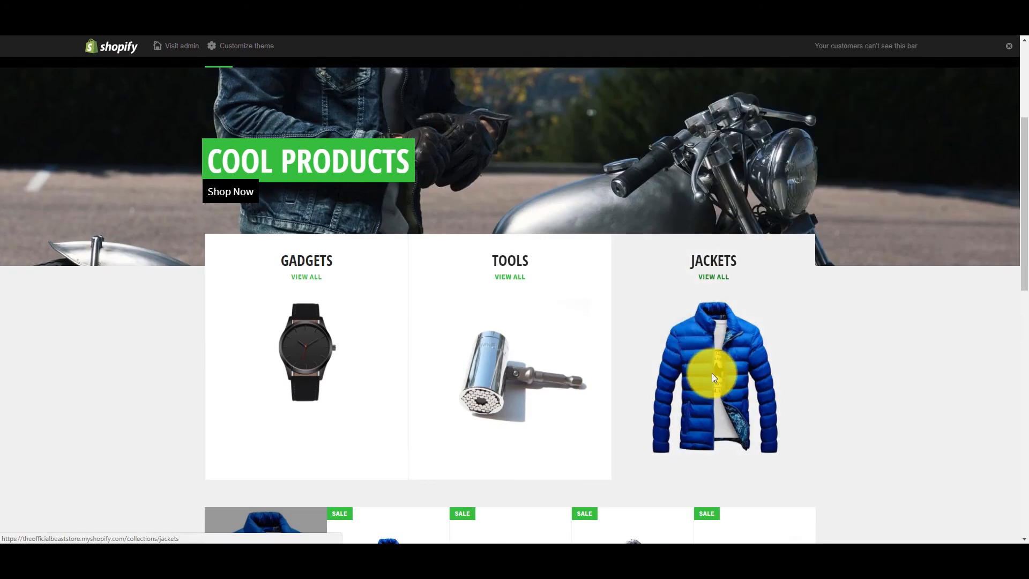
{"action": "left_click", "coordinate": [712, 373]}
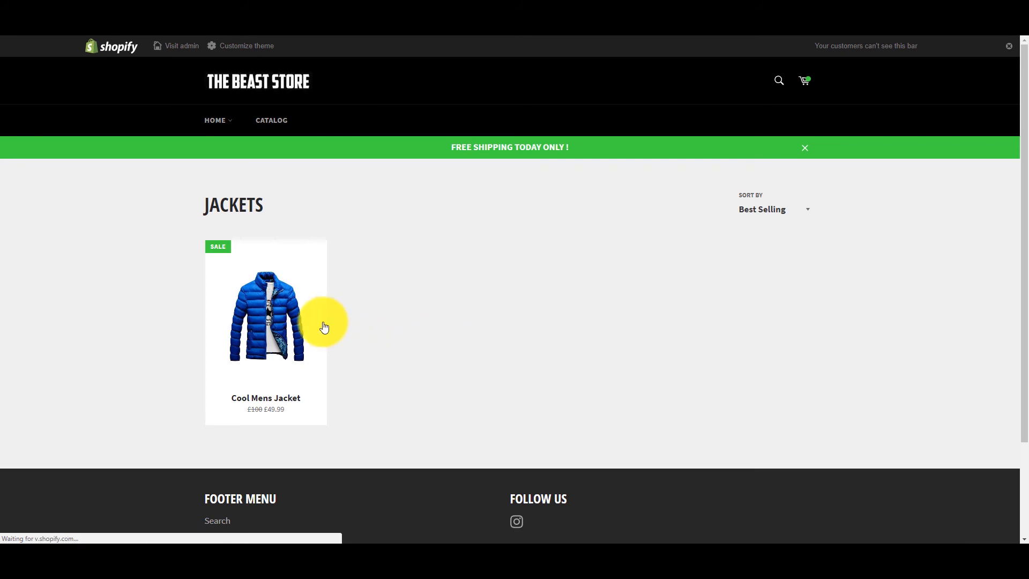
Open the Cool Mens Jacket product page and inspect its ViewContent event in Facebook Pixel Helper.
{"action": "left_click", "coordinate": [294, 322]}
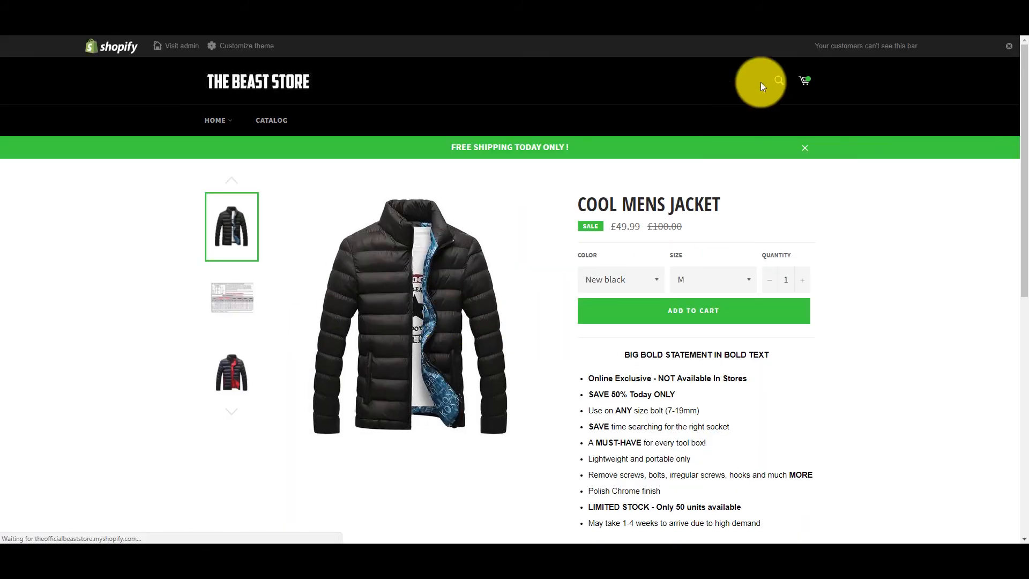
{"action": "left_click", "coordinate": [918, 26]}
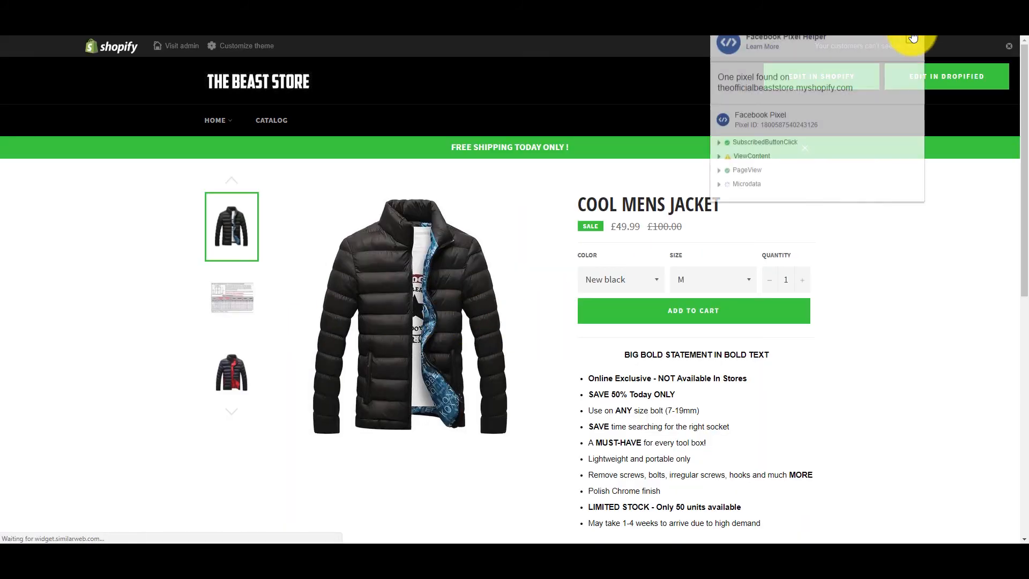
{"action": "left_click", "coordinate": [717, 156]}
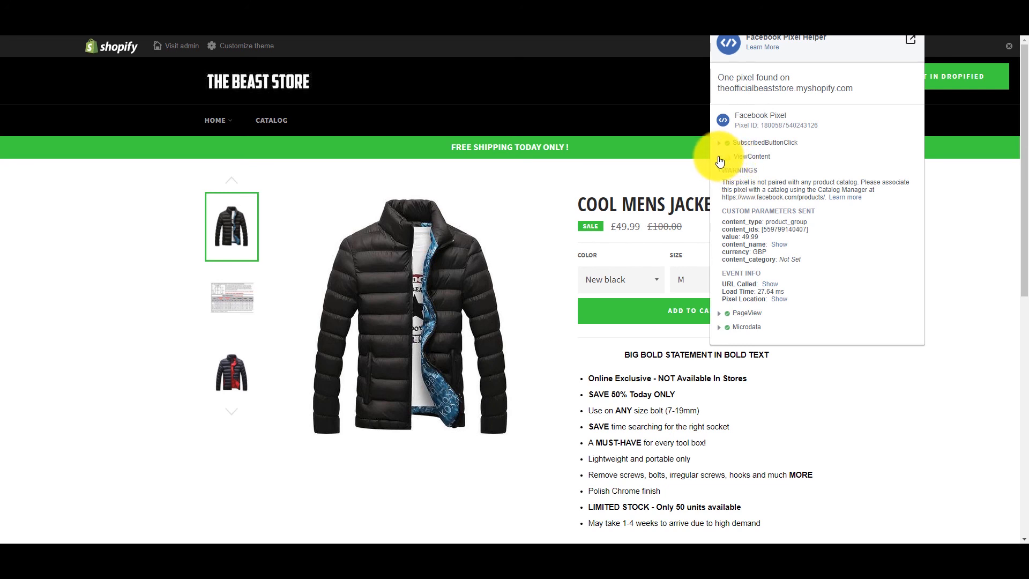
{"action": "left_click", "coordinate": [660, 312]}
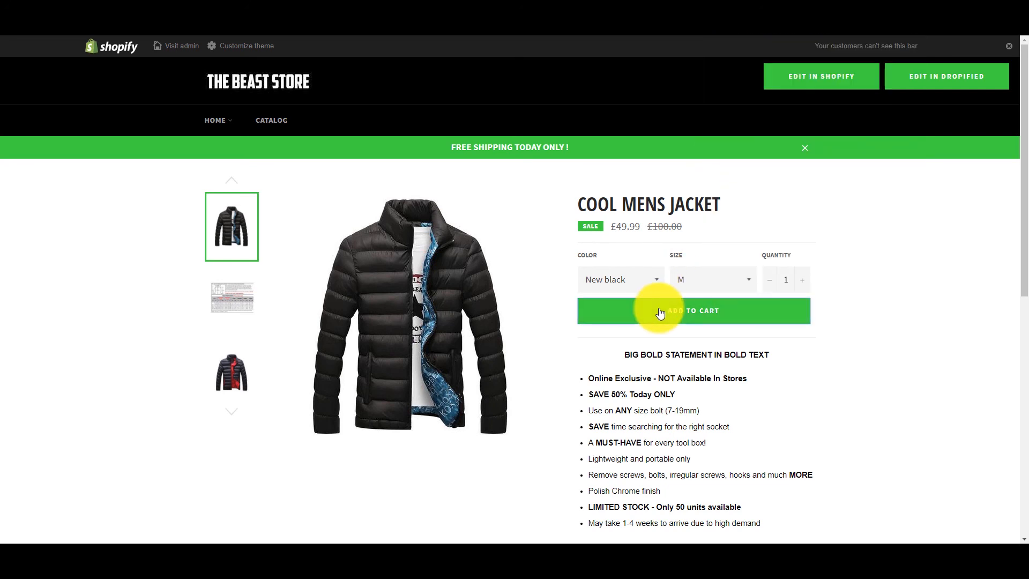
Add the Cool Mens Jacket to the cart and inspect the AddToCart event in Facebook Pixel Helper.
{"action": "left_click", "coordinate": [688, 311]}
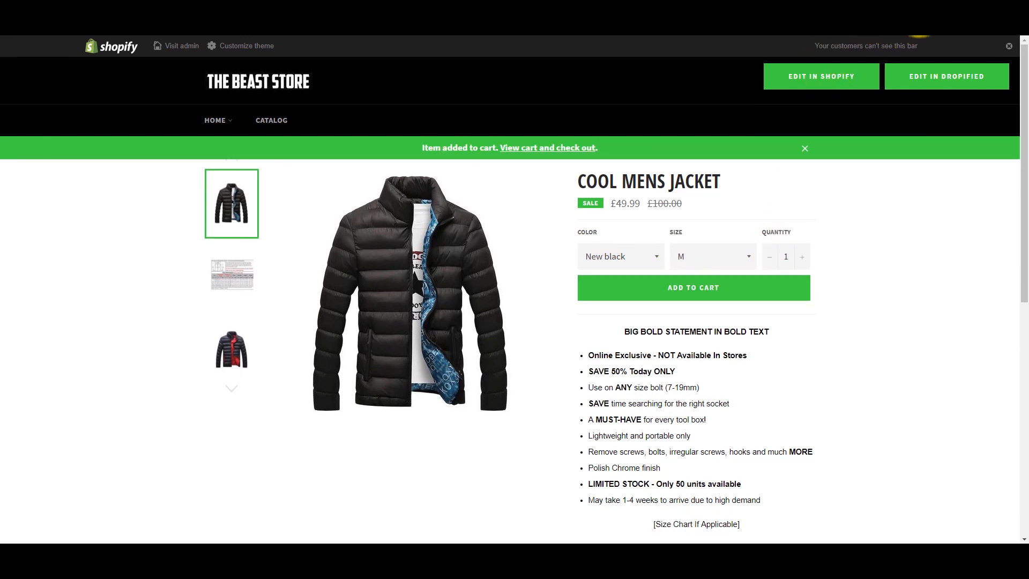
{"action": "left_click", "coordinate": [920, 32]}
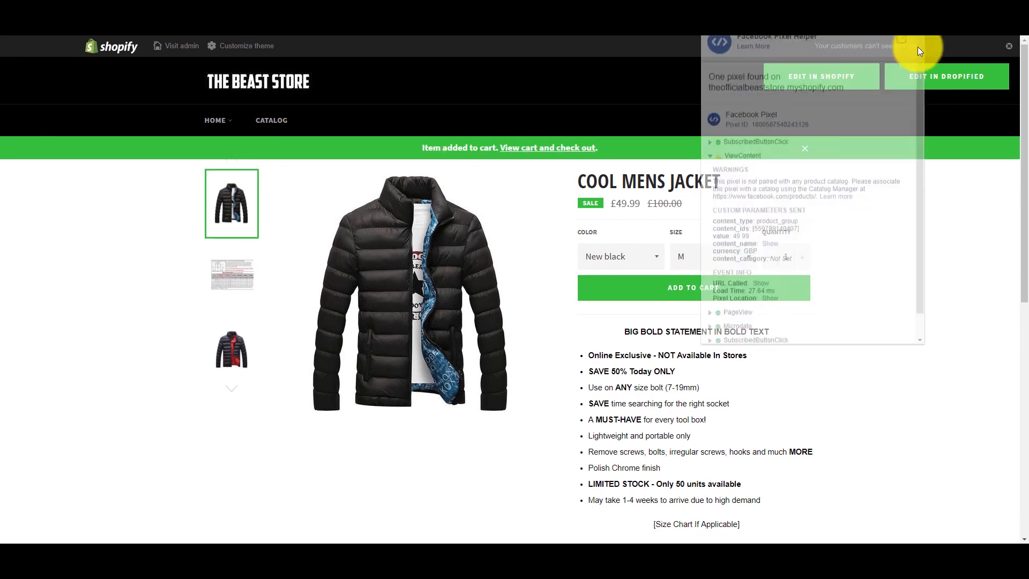
{"action": "left_click", "coordinate": [713, 159]}
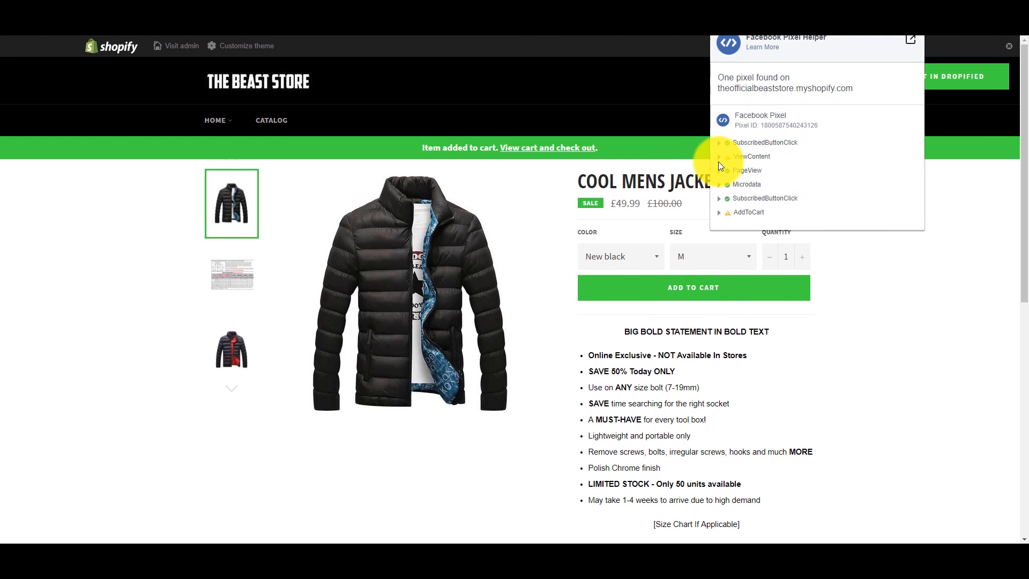
{"action": "left_click", "coordinate": [721, 212]}
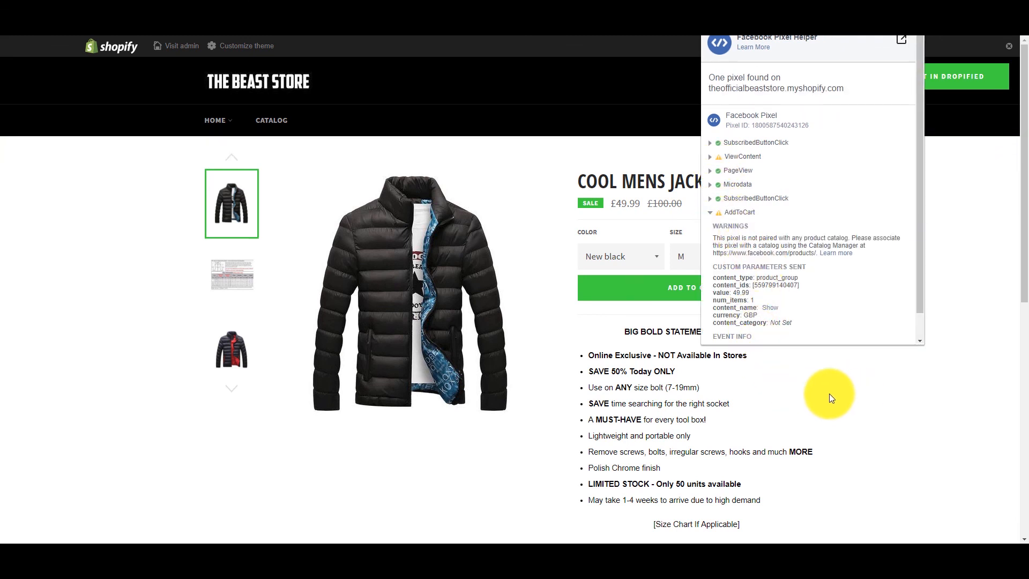
{"action": "left_click", "coordinate": [829, 393]}
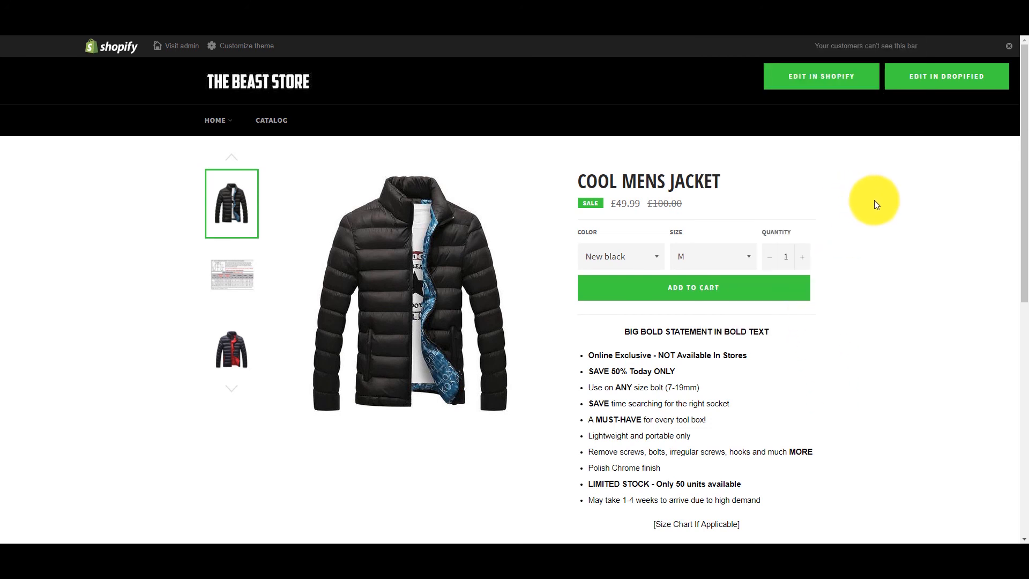
Review the AddToCart event details again and return to the Shopify pixel setup dialog in Facebook Events Manager.
{"action": "left_click", "coordinate": [918, 22]}
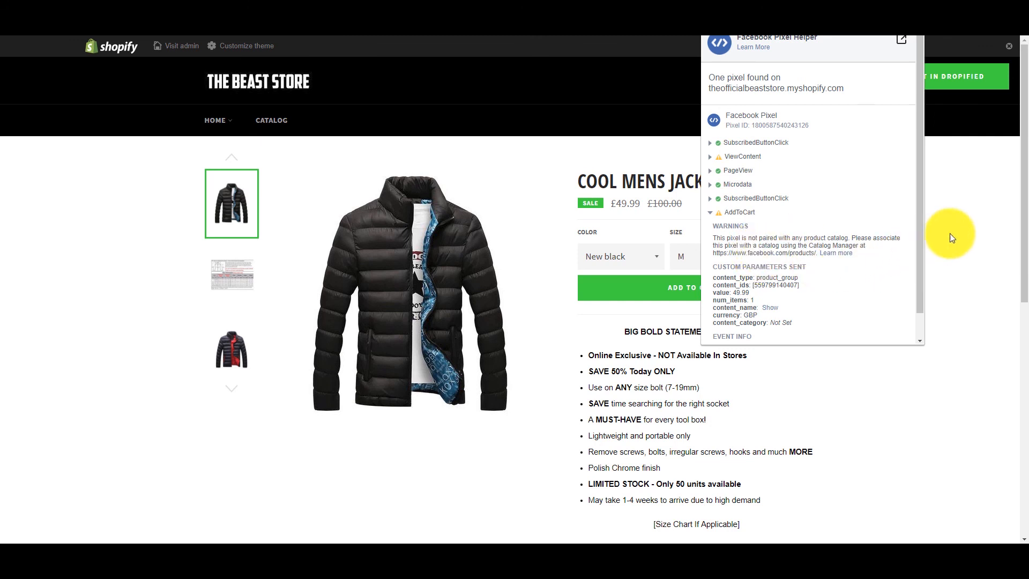
{"action": "left_click", "coordinate": [973, 249]}
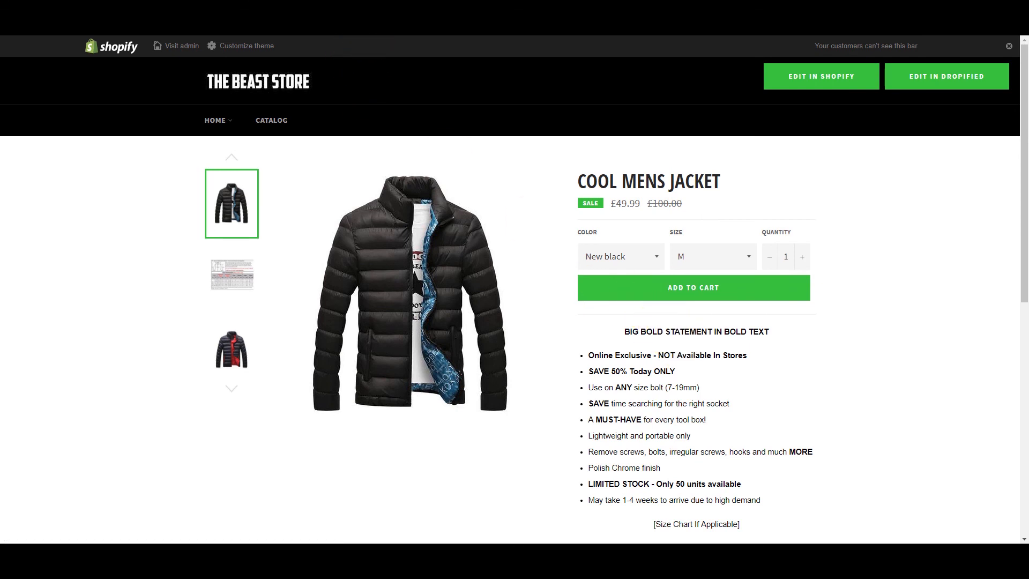
{"action": "left_click", "coordinate": [343, 11]}
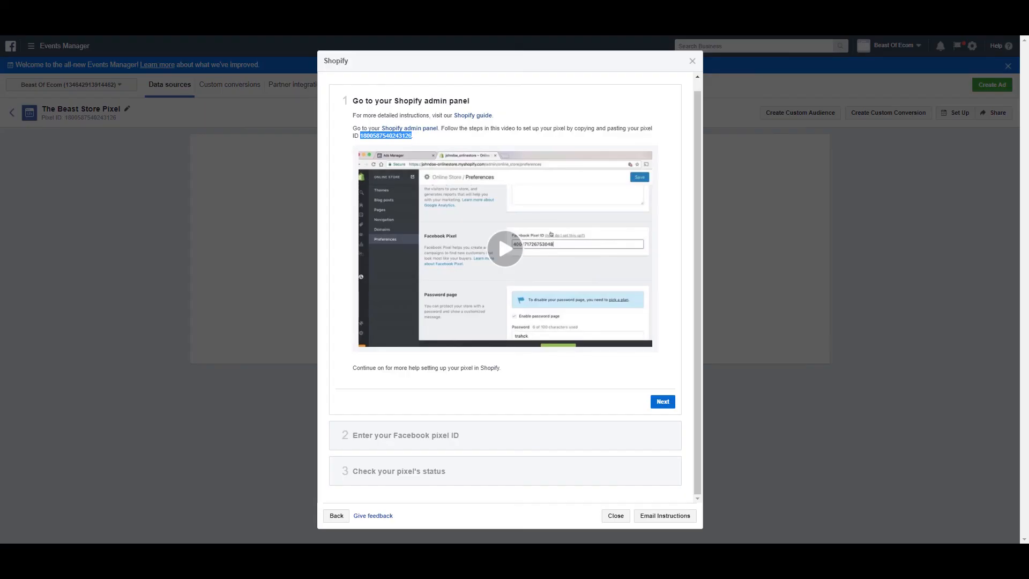